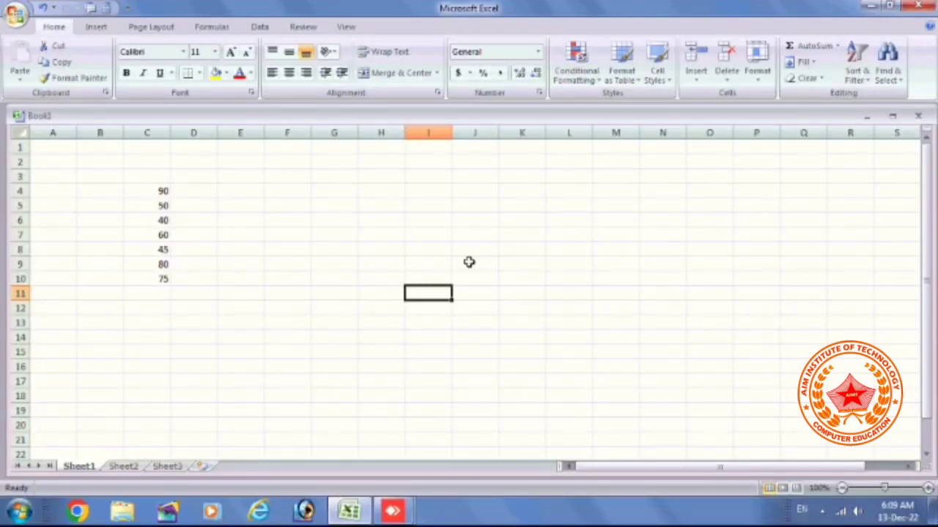
Select the seven numbers in C4:C10 and show the Conditional Formatting Top/Bottom Rules menu
{"action": "key", "text": "alt+h"}
{"action": "key", "text": "l"}
{"action": "key", "text": "t"}
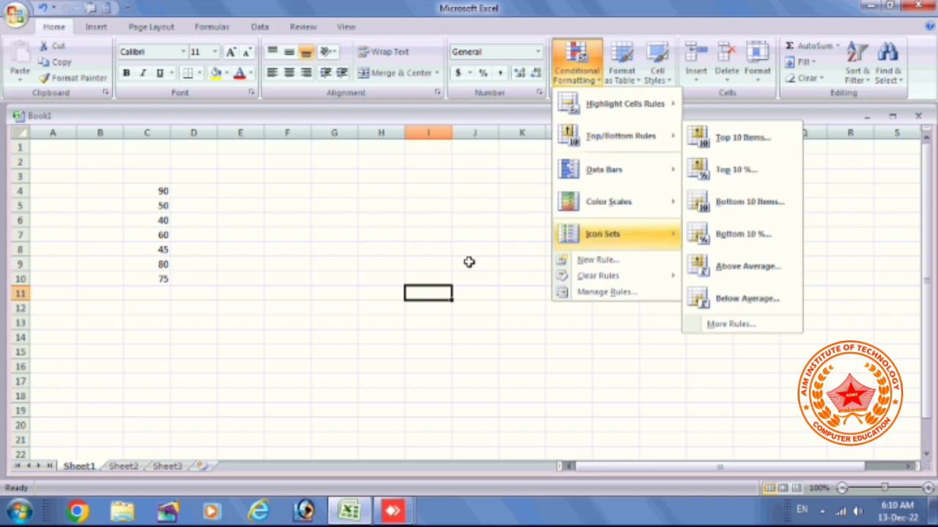
{"action": "left_click_drag", "start_coordinate": [147, 190], "coordinate": [147, 278]}
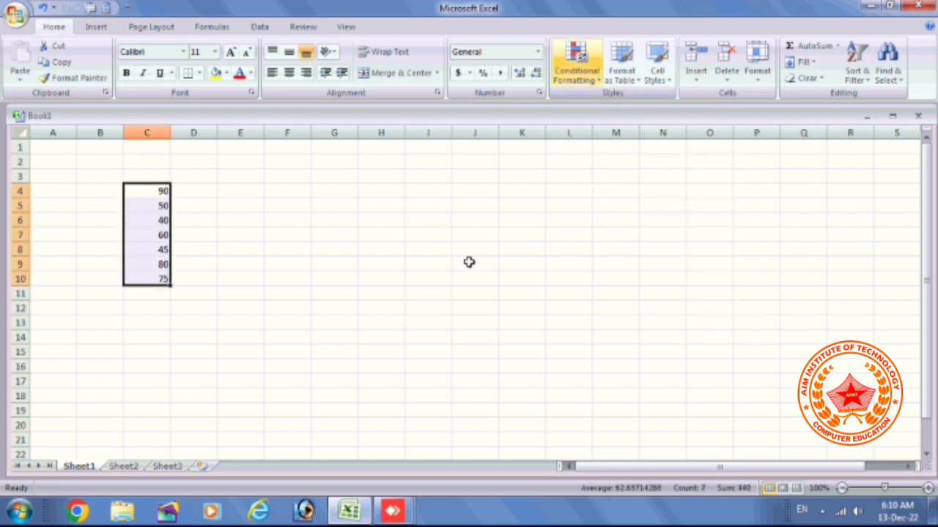
{"action": "left_click", "coordinate": [575, 70]}
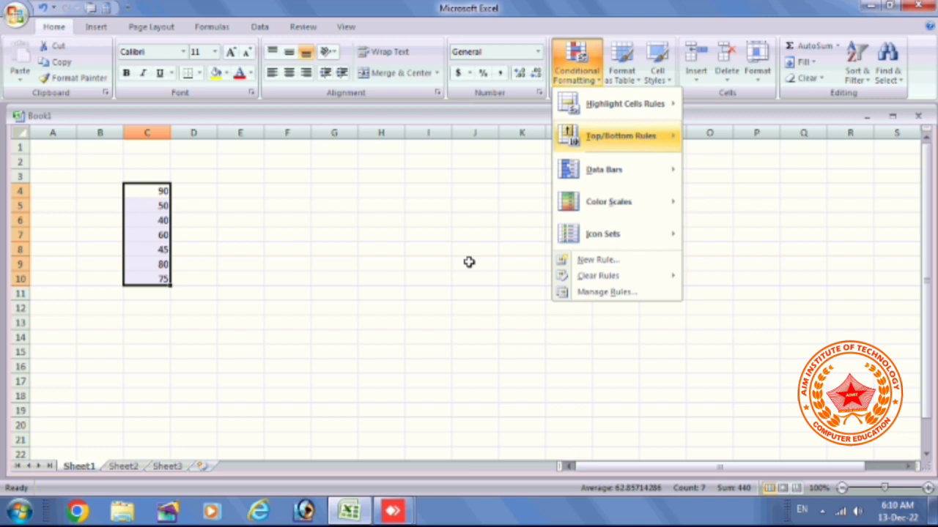
{"action": "mouse_move", "coordinate": [621, 136]}
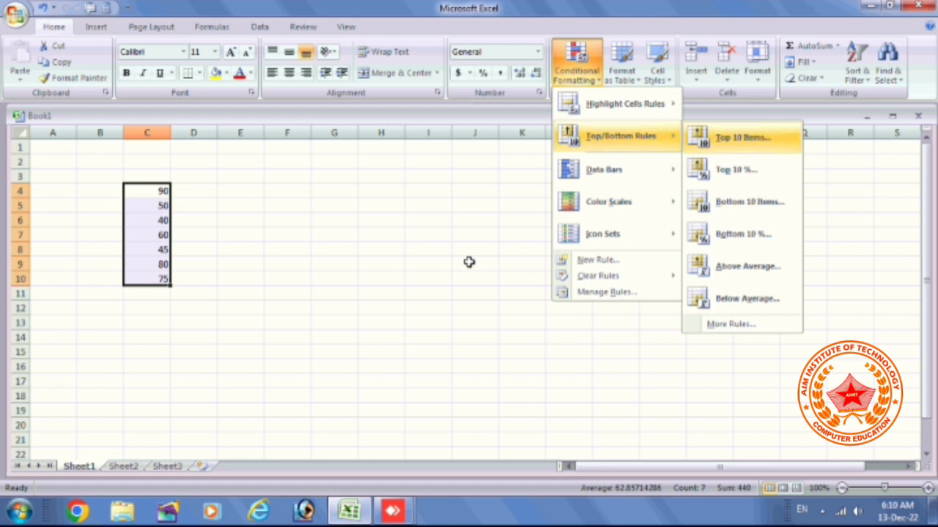
Preview the Top 10 Items rule on C4:C10 with the count set to 1, then 2, then 3
{"action": "left_click", "coordinate": [742, 137]}
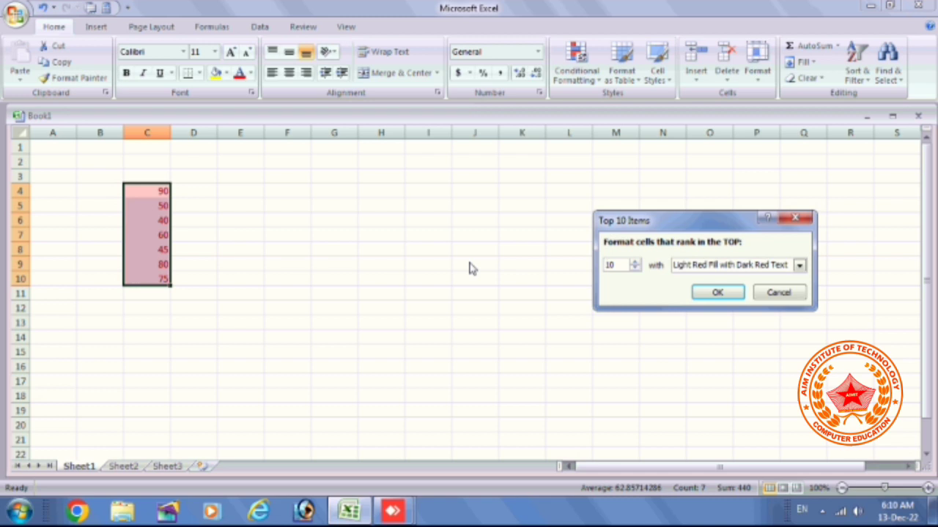
{"action": "type", "text": "1"}
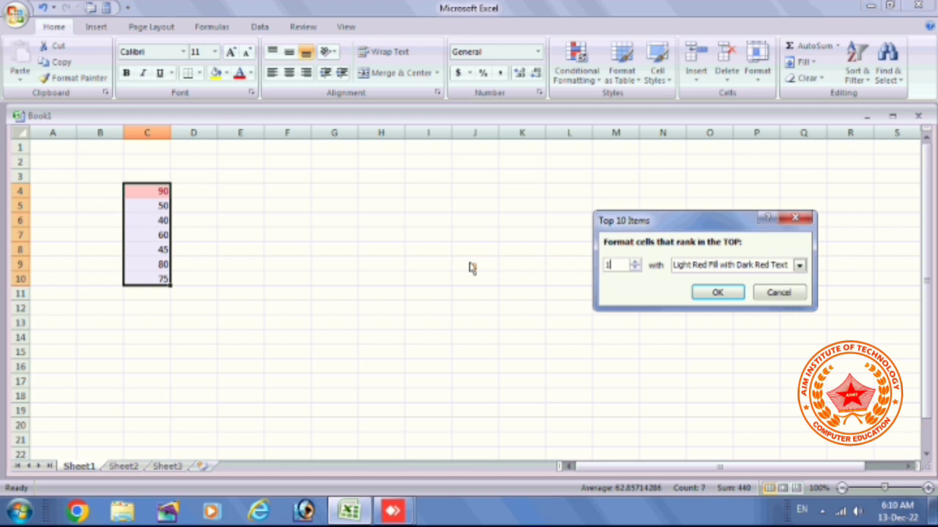
{"action": "key", "text": "BackSpace"}
{"action": "type", "text": "2"}
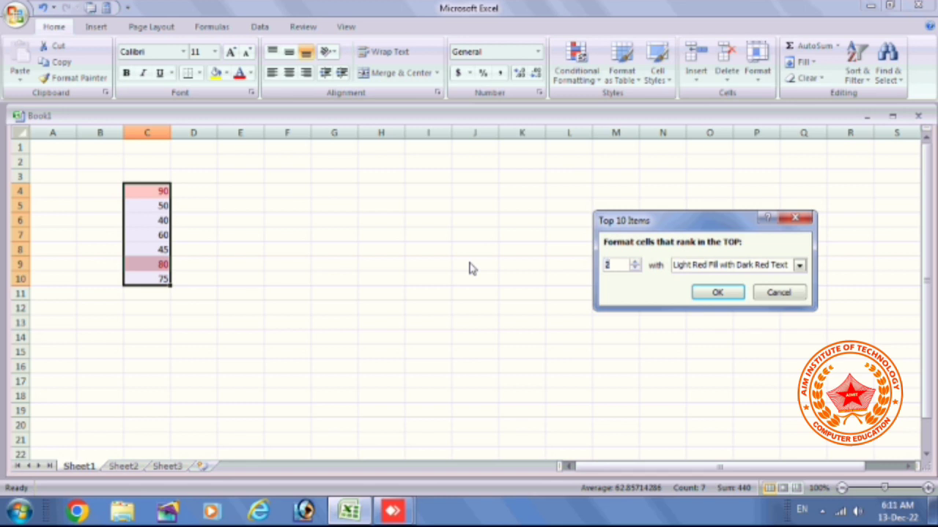
{"action": "key", "text": "BackSpace"}
{"action": "type", "text": "3"}
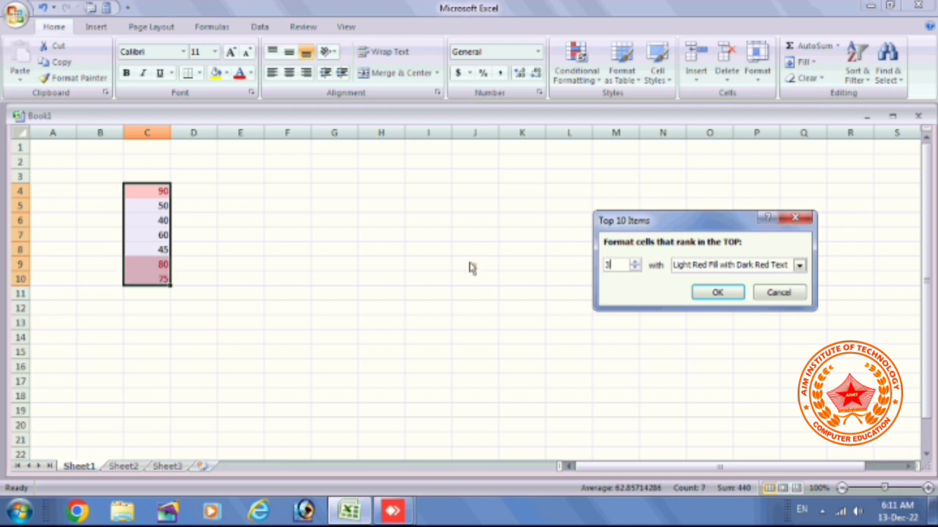
Cancel the Top Items preview and start a Top 10 % rule instead
{"action": "key", "text": "Escape"}
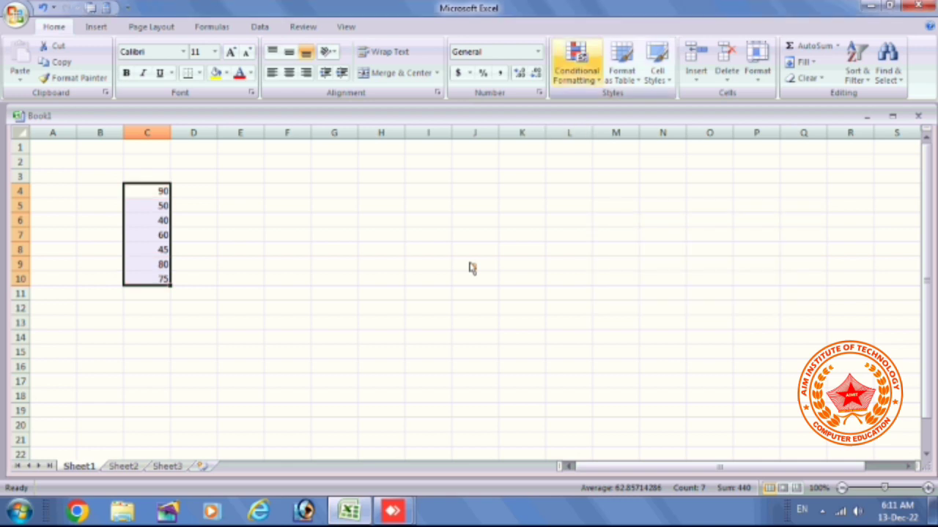
{"action": "key", "text": "alt+h"}
{"action": "key", "text": "l"}
{"action": "key", "text": "Down"}
{"action": "key", "text": "Right"}
{"action": "key", "text": "Down"}
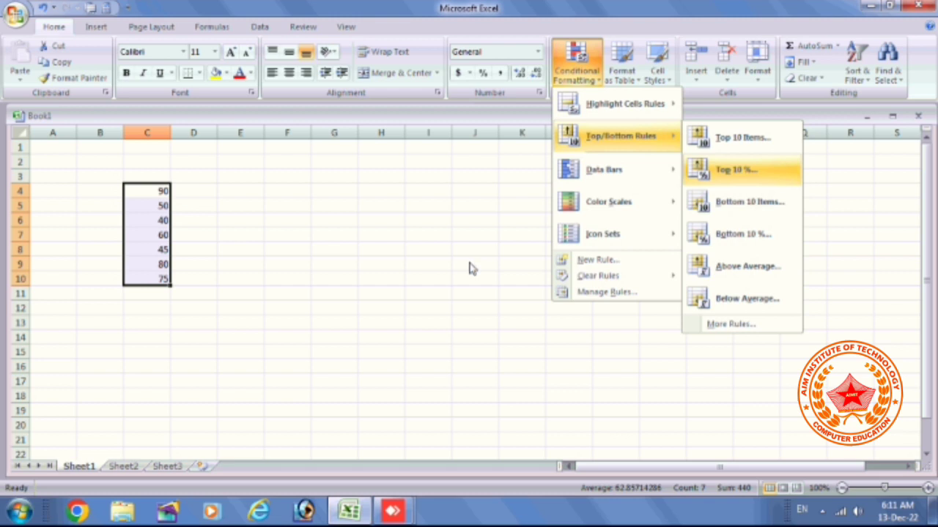
{"action": "key", "text": "Return"}
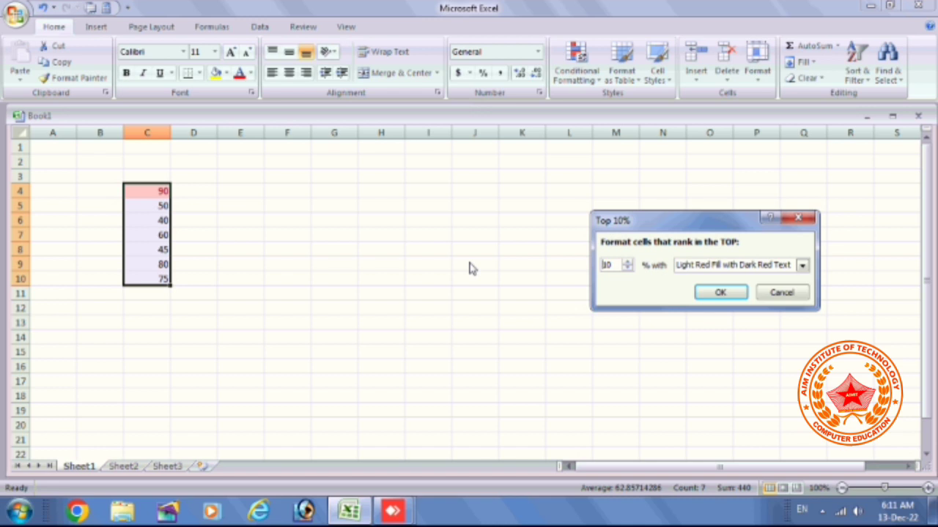
Preview the top 1 % rule, which highlights only 90, then dismiss it unapplied
{"action": "key", "text": "shift+End"}
{"action": "type", "text": "1"}
{"action": "key", "text": "Return"}
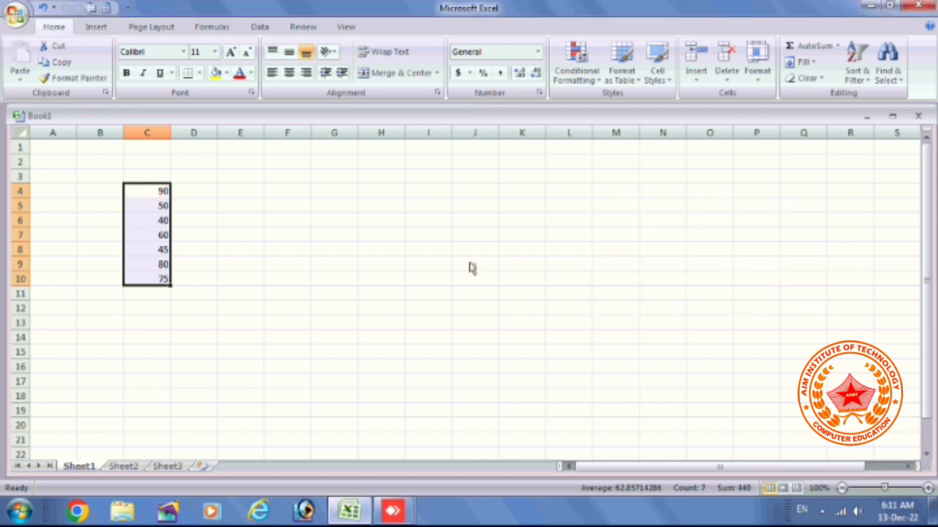
{"action": "key", "text": "alt+h"}
Preview the Bottom 10 Items rule at count 2, highlighting 40 and 45, then cancel it
{"action": "key", "text": "l"}
{"action": "key", "text": "Down"}
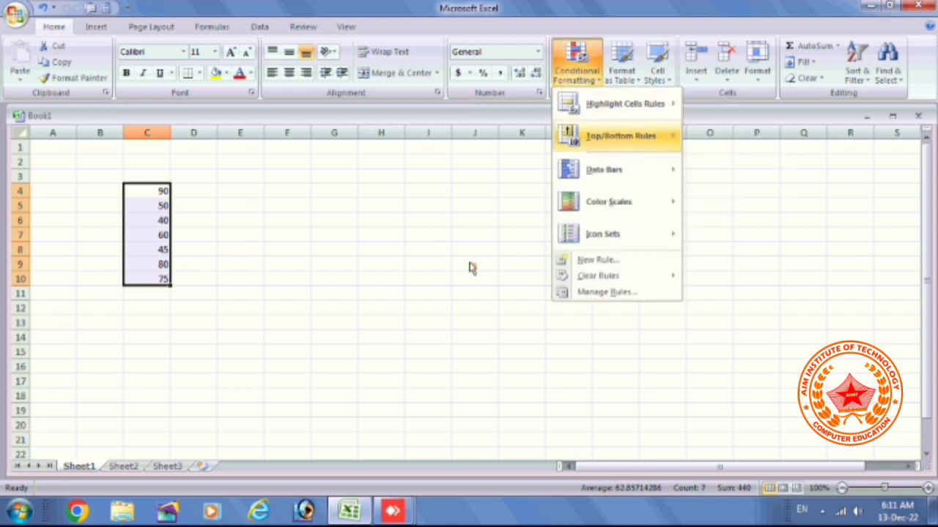
{"action": "key", "text": "Right"}
{"action": "key", "text": "Down"}
{"action": "key", "text": "Down"}
{"action": "key", "text": "Down"}
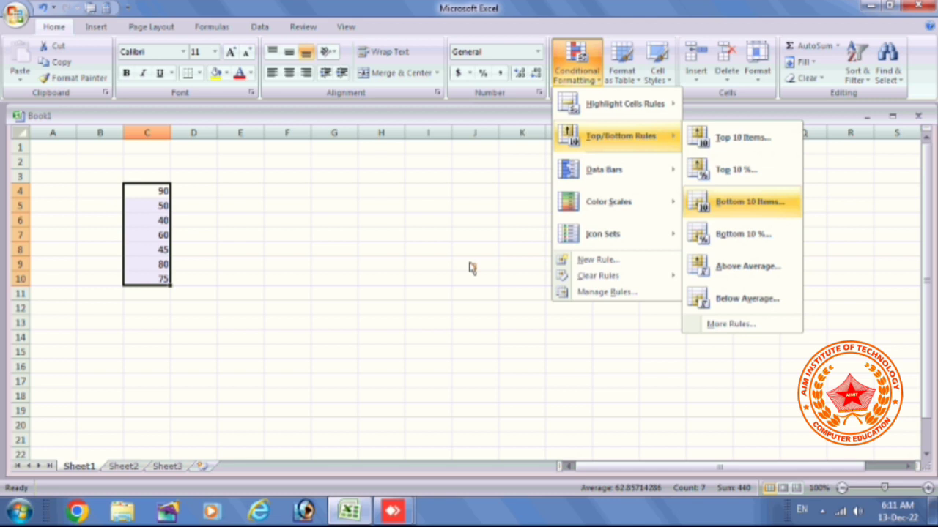
{"action": "key", "text": "Return"}
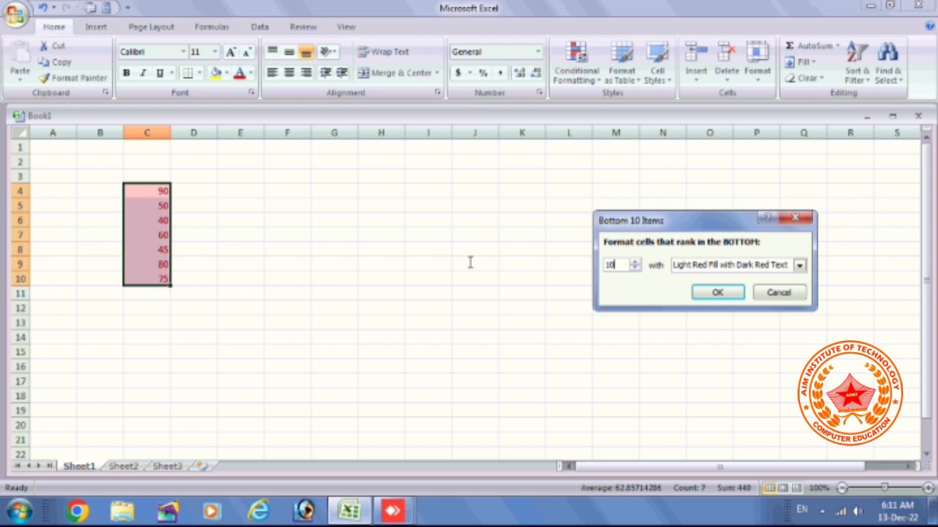
{"action": "type", "text": "2"}
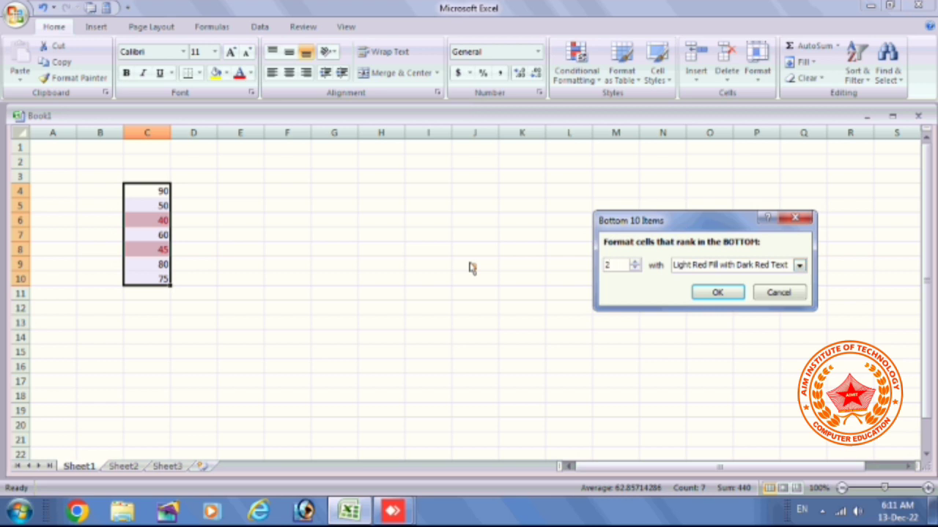
{"action": "key", "text": "Escape"}
{"action": "left_click", "coordinate": [334, 251]}
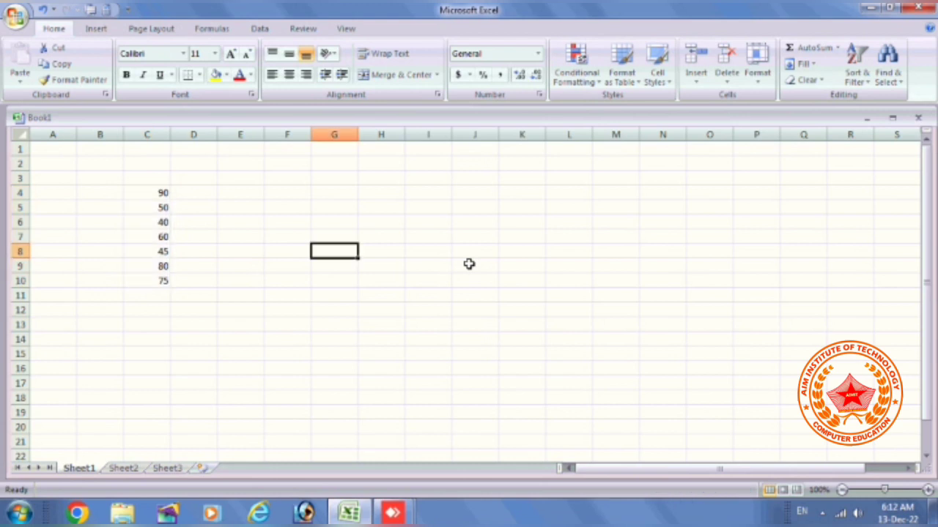
{"action": "left_click_drag", "start_coordinate": [147, 193], "coordinate": [146, 280]}
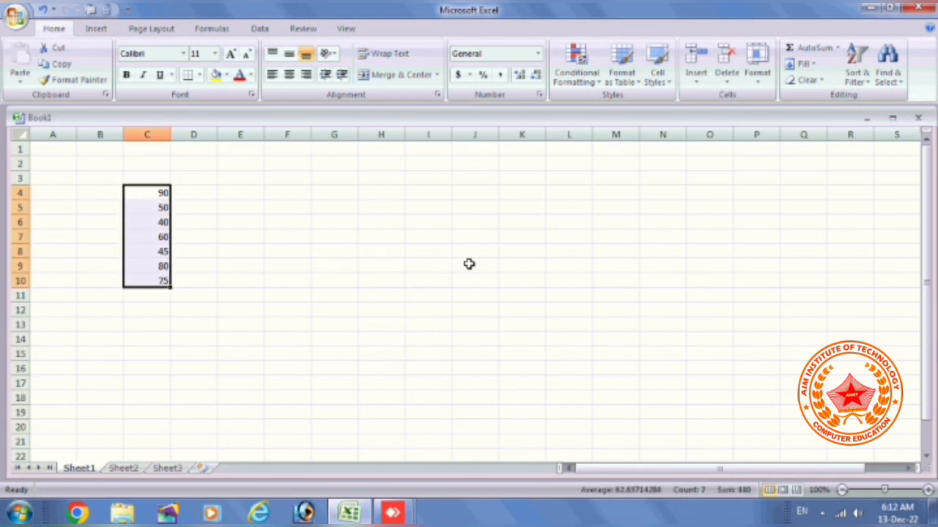
{"action": "key", "text": "alt+h"}
{"action": "key", "text": "l"}
{"action": "key", "text": "Down"}
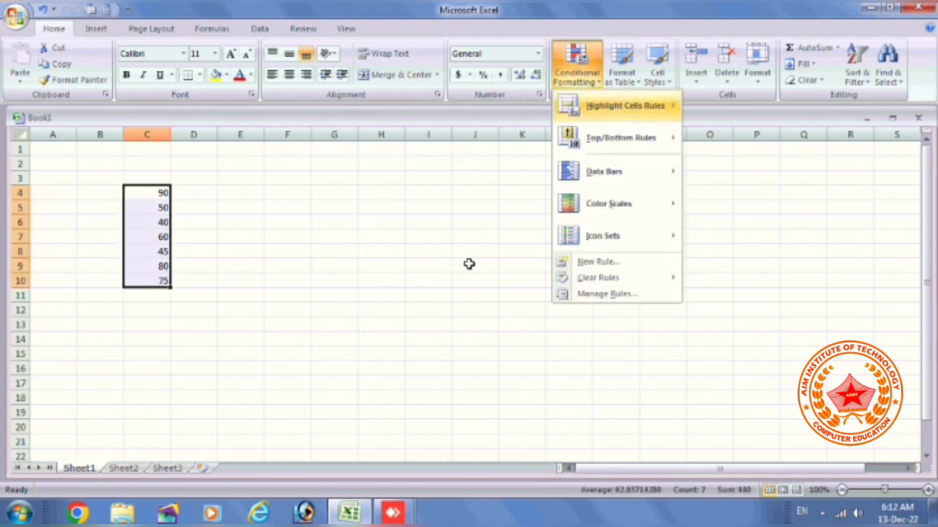
{"action": "key", "text": "Down"}
{"action": "key", "text": "Right"}
{"action": "key", "text": "Down"}
{"action": "key", "text": "Down"}
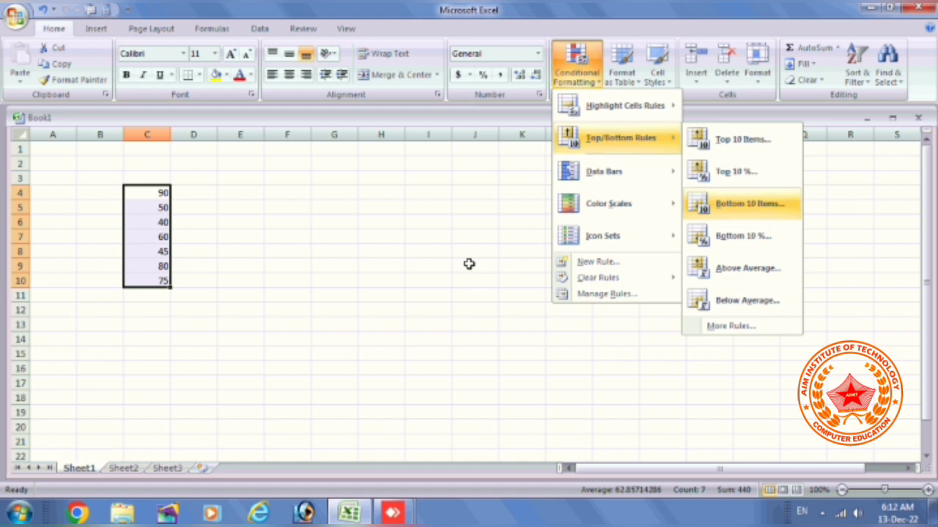
{"action": "key", "text": "Return"}
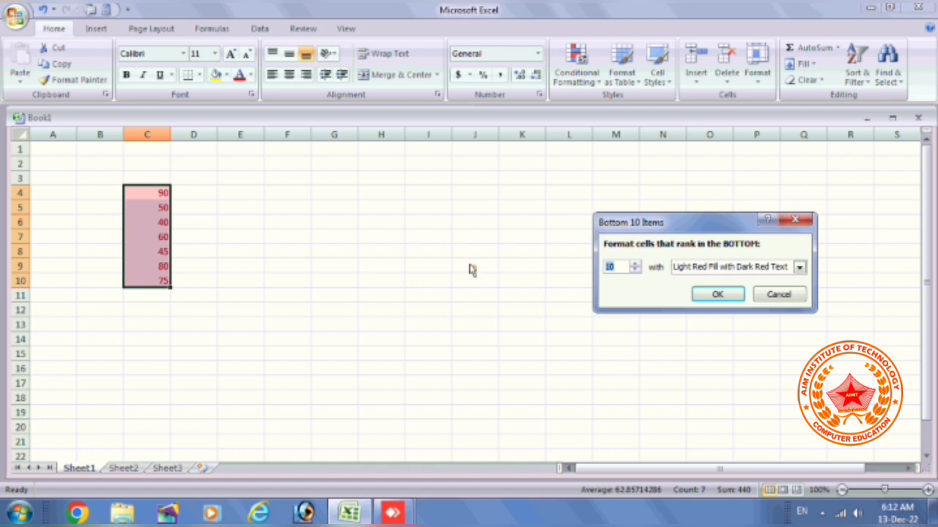
{"action": "type", "text": "2"}
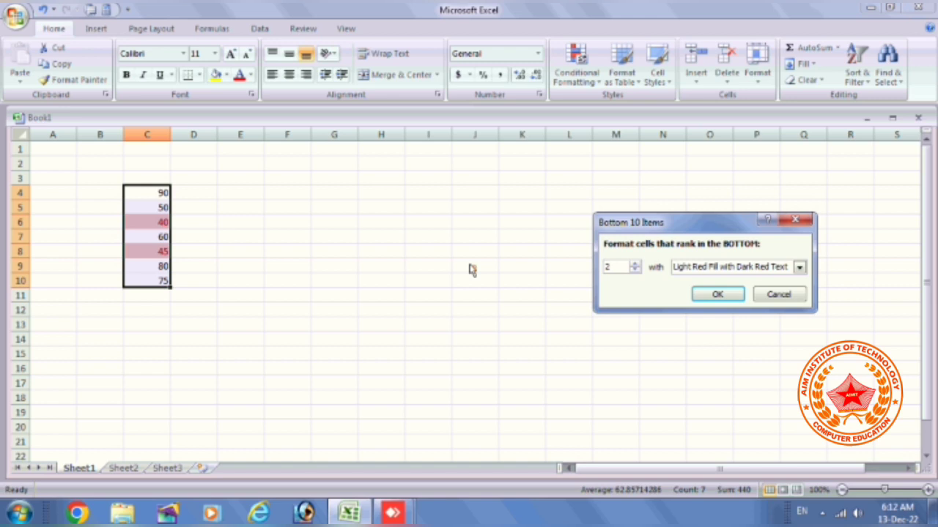
{"action": "key", "text": "BackSpace"}
{"action": "type", "text": "1"}
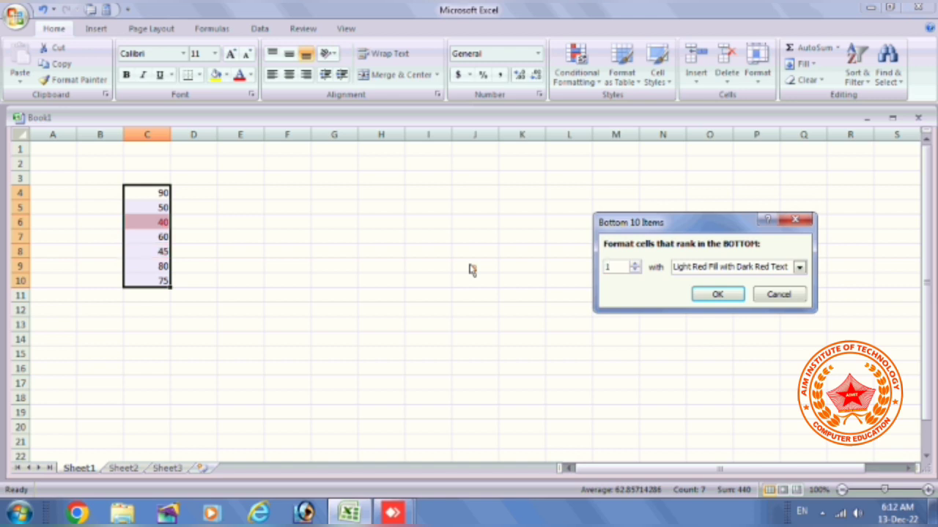
{"action": "key", "text": "Escape"}
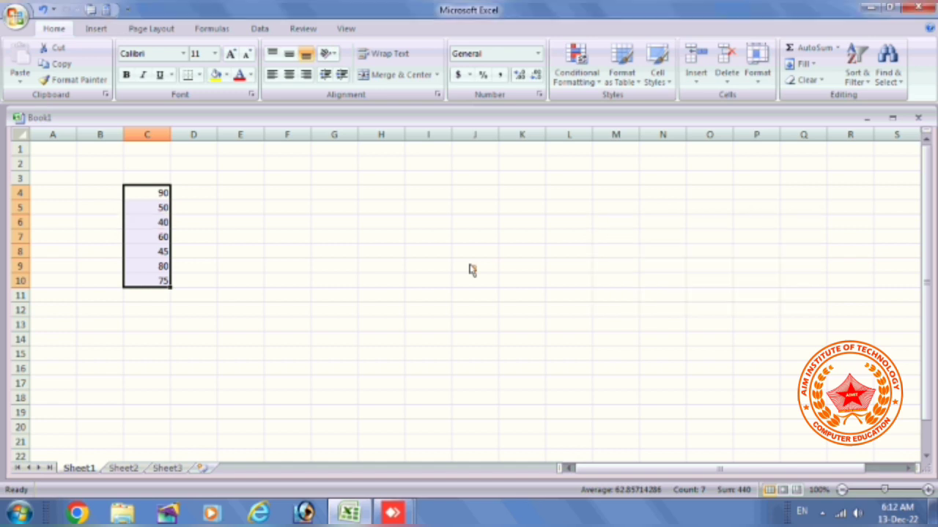
{"action": "key", "text": "Return"}
{"action": "key", "text": "Up"}
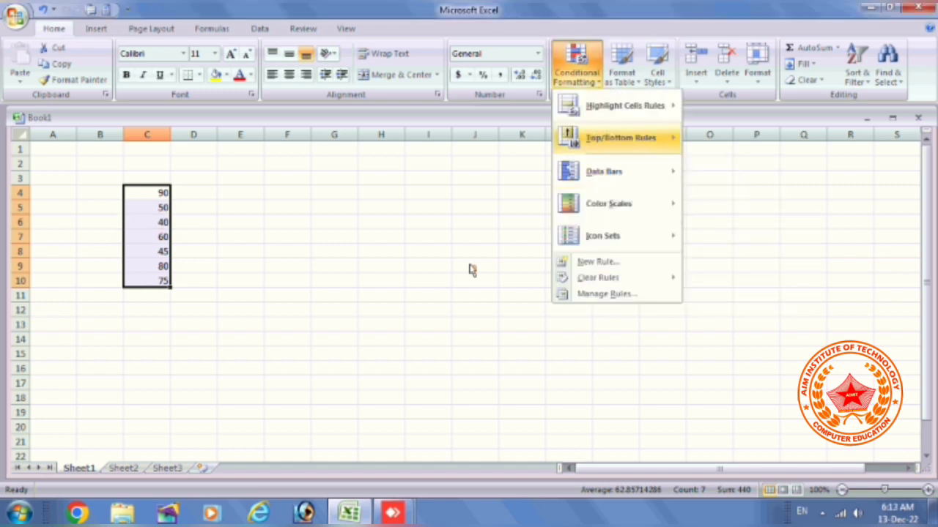
{"action": "key", "text": "Right"}
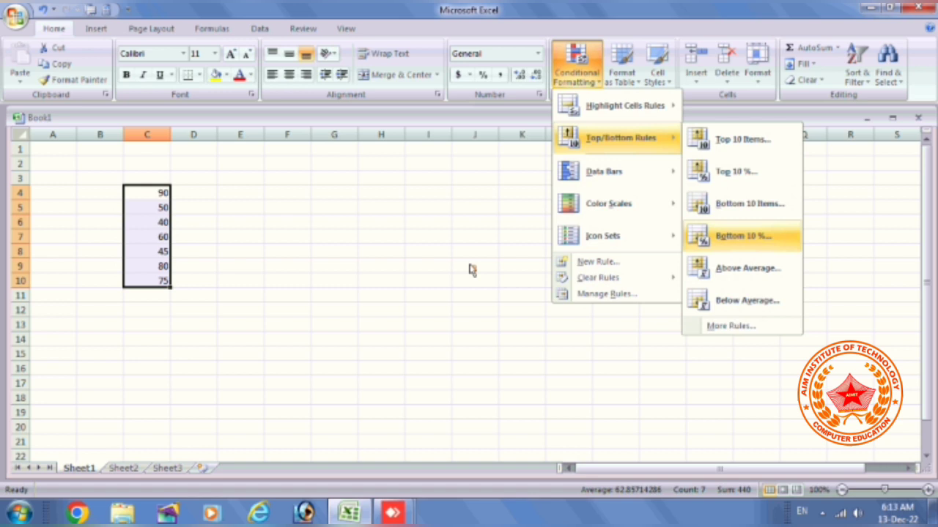
{"action": "key", "text": "Return"}
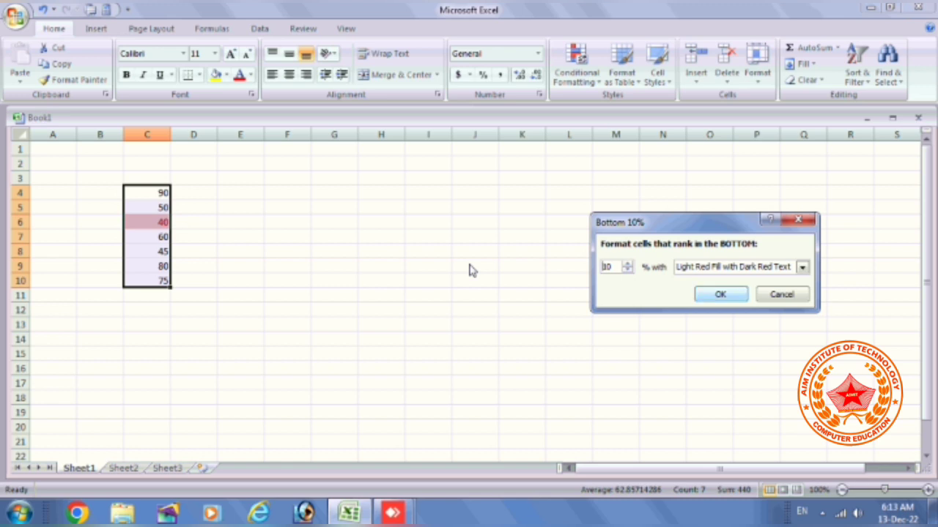
{"action": "key", "text": "Escape"}
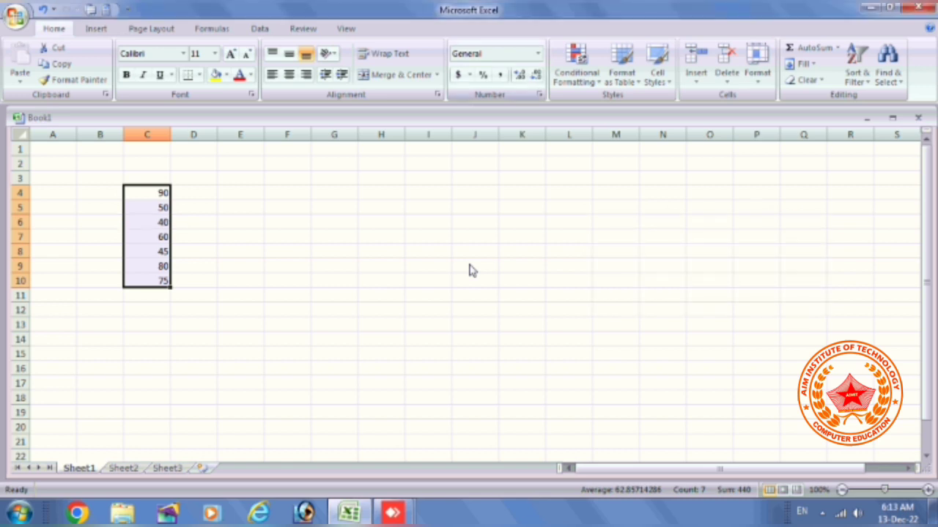
Preview the Above Average rule highlighting 90, 80 and 75, then cancel it unapplied
{"action": "key", "text": "alt+h"}
{"action": "key", "text": "l"}
{"action": "key", "text": "t"}
{"action": "key", "text": "Down"}
{"action": "key", "text": "Down"}
{"action": "key", "text": "Down"}
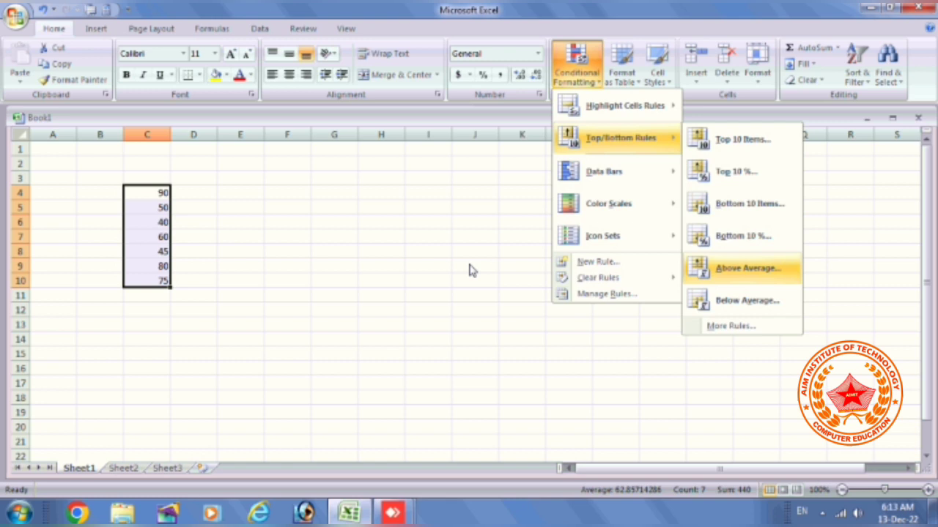
{"action": "key", "text": "Return"}
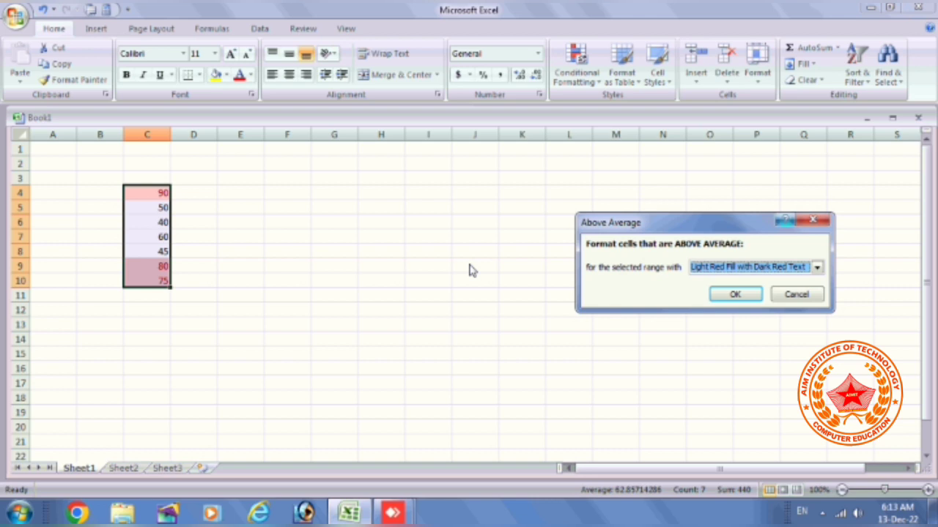
{"action": "key", "text": "Escape"}
{"action": "key", "text": "alt+h"}
Preview the Below Average rule highlighting 50, 40, 60 and 45, then cancel it unapplied
{"action": "key", "text": "l"}
{"action": "key", "text": "t"}
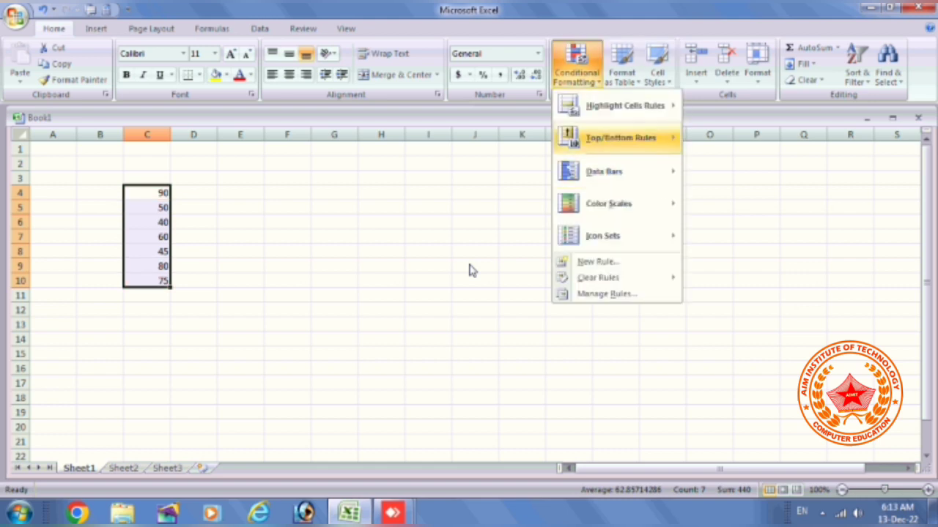
{"action": "key", "text": "Right"}
{"action": "key", "text": "Up"}
{"action": "key", "text": "Up"}
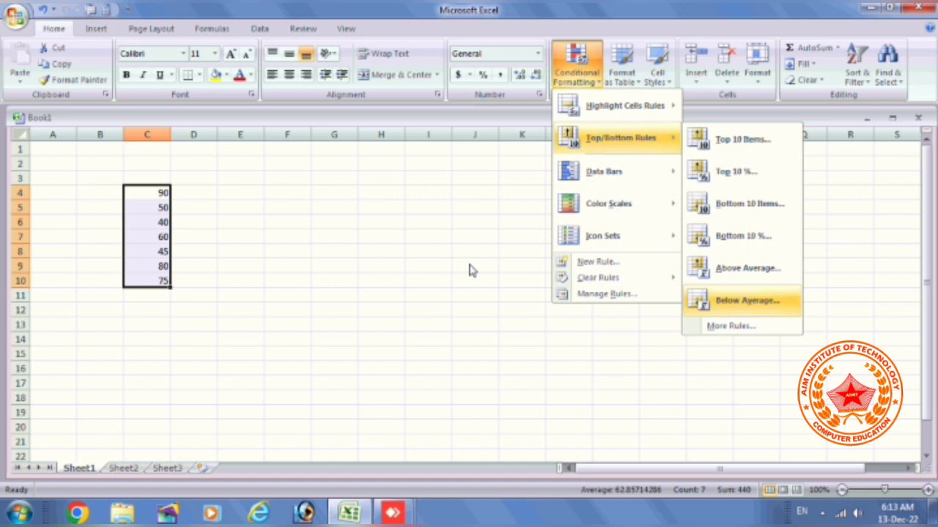
{"action": "key", "text": "Return"}
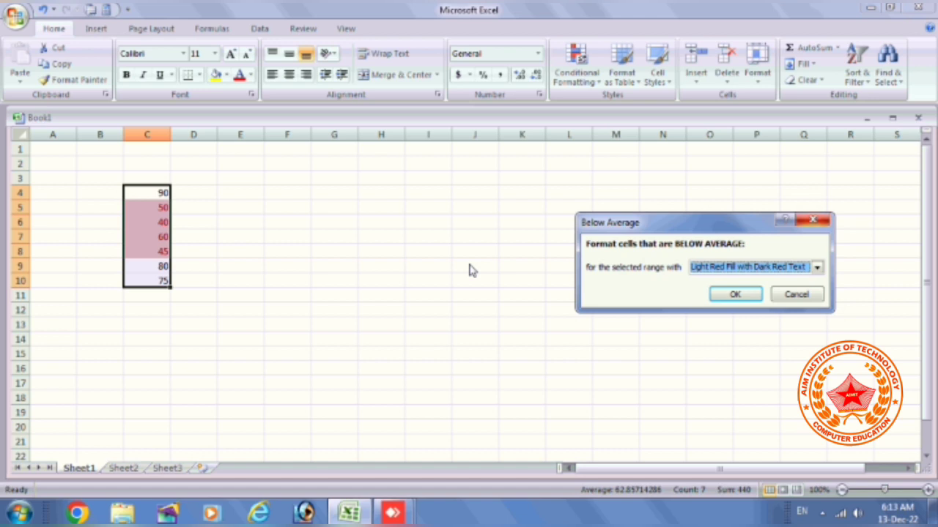
{"action": "key", "text": "Escape"}
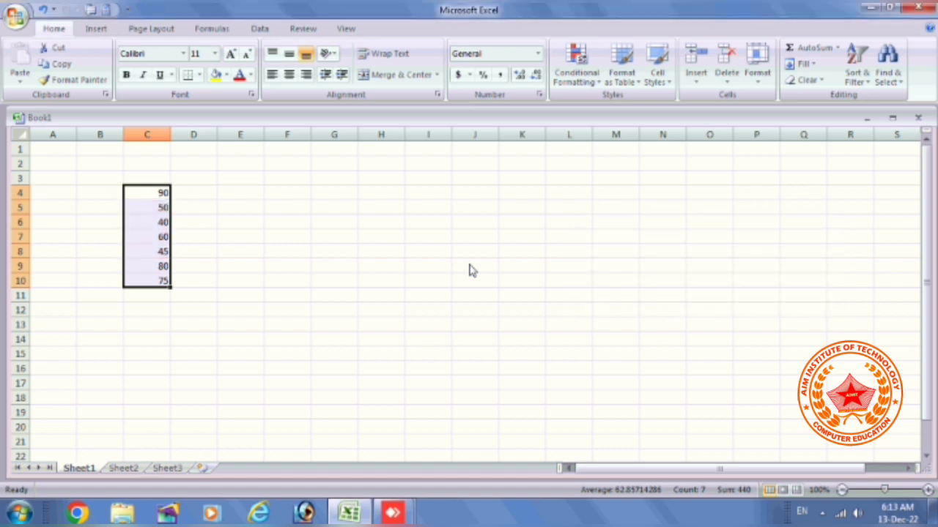
{"action": "key", "text": "alt+h"}
{"action": "key", "text": "l"}
{"action": "key", "text": "t"}
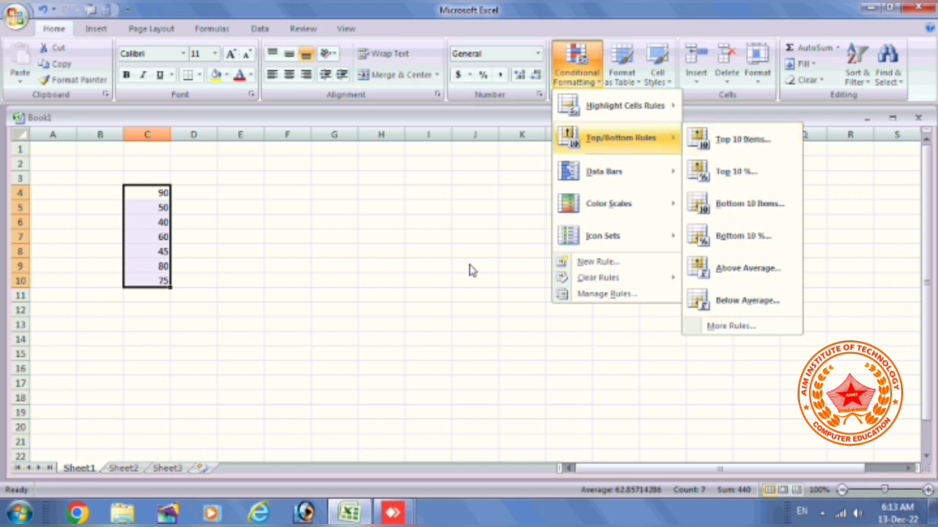
Move from the Top/Bottom Rules list to the Data Bars style gallery
{"action": "key", "text": "Down"}
{"action": "key", "text": "Down"}
{"action": "key", "text": "Down"}
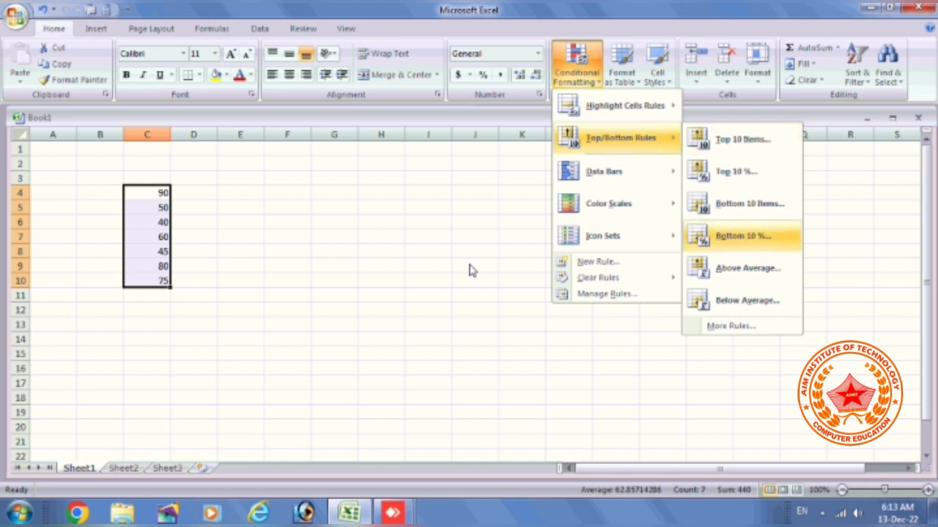
{"action": "key", "text": "Left"}
{"action": "key", "text": "Down"}
{"action": "key", "text": "Right"}
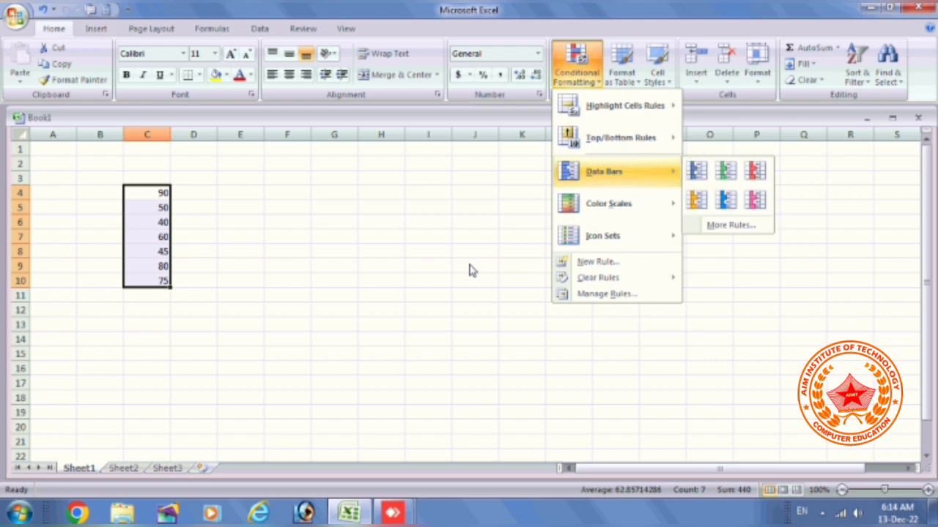